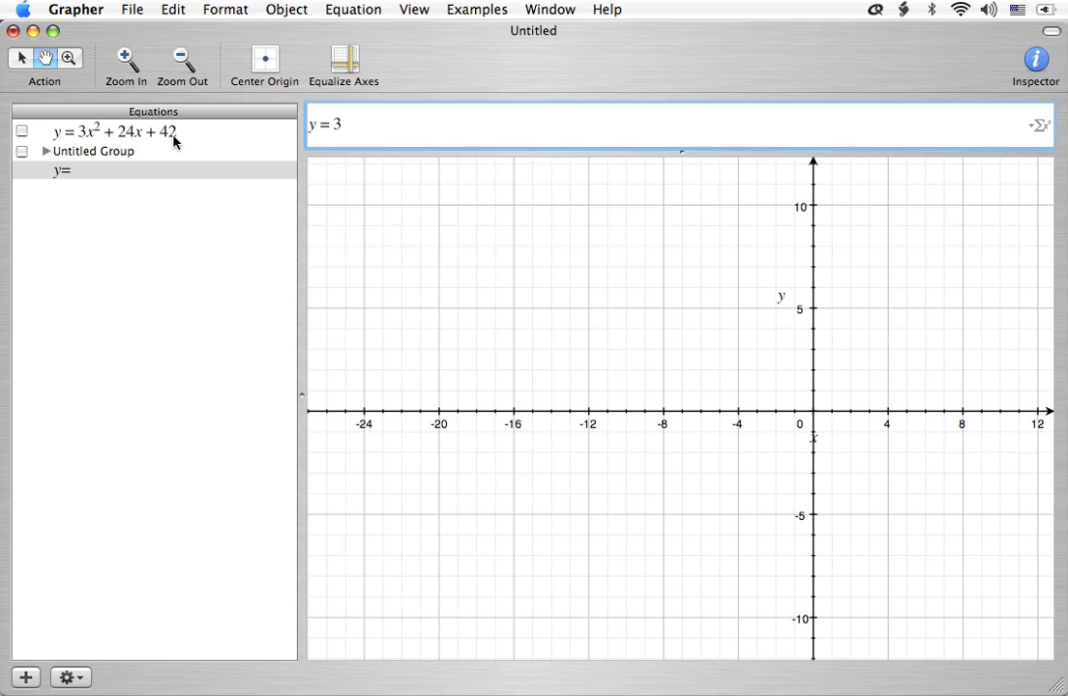
Complete the new equation as y = 3(x² + 8x + 16 - 16) + 42, plot it, and hide its curve.
type("(x^2")
type("+ 8x ")
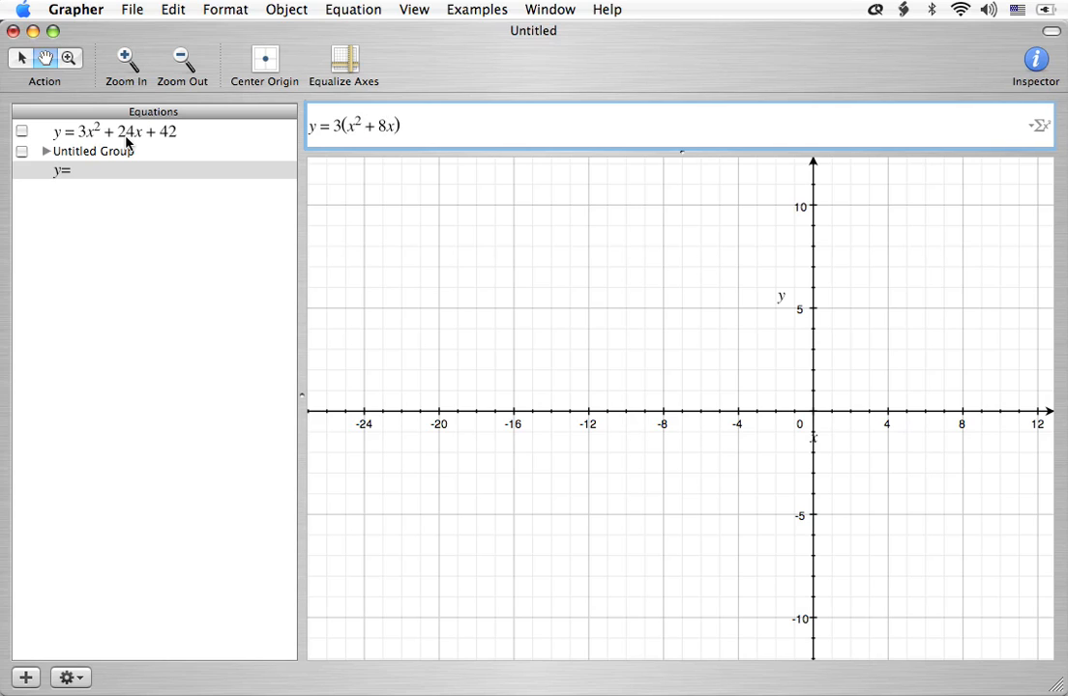
type("+ ")
type("0")
double_click(383, 126)
key("Right")
key("Right")
key("Right")
key("shift+Right")
type("16 - 16")
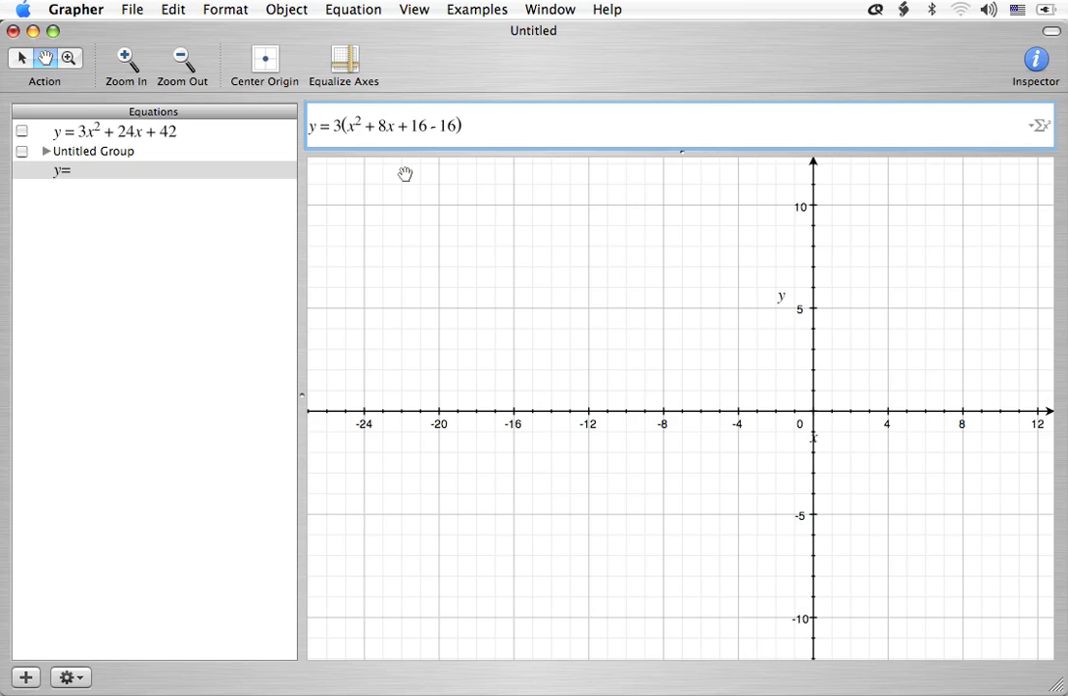
type("+ 42")
key("Return")
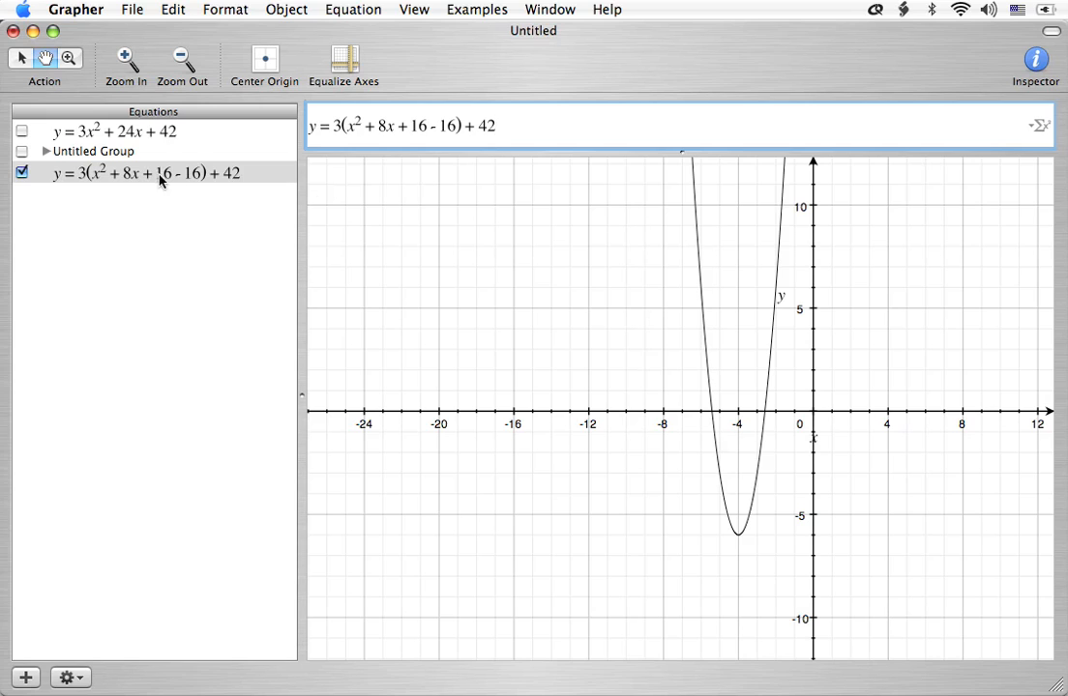
left_click(21, 172)
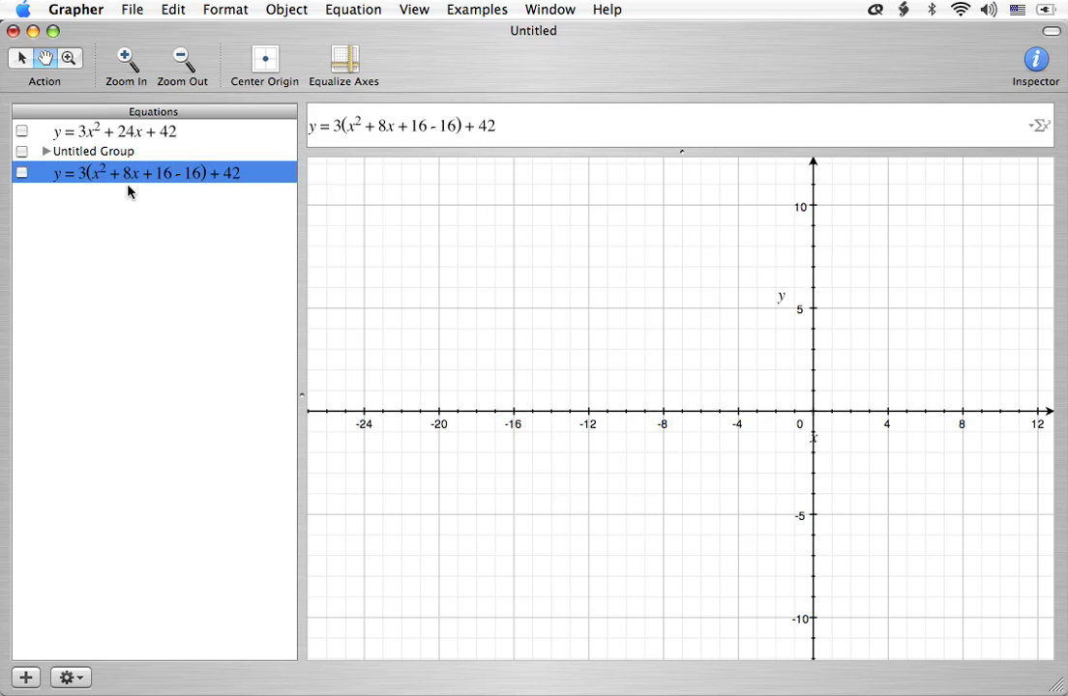
Add the equation y = 3(x² + 8x + 16) - 48 + 42, plot it, and hide its curve.
key("alt+super+n")
key("BackSpace")
type("= ")
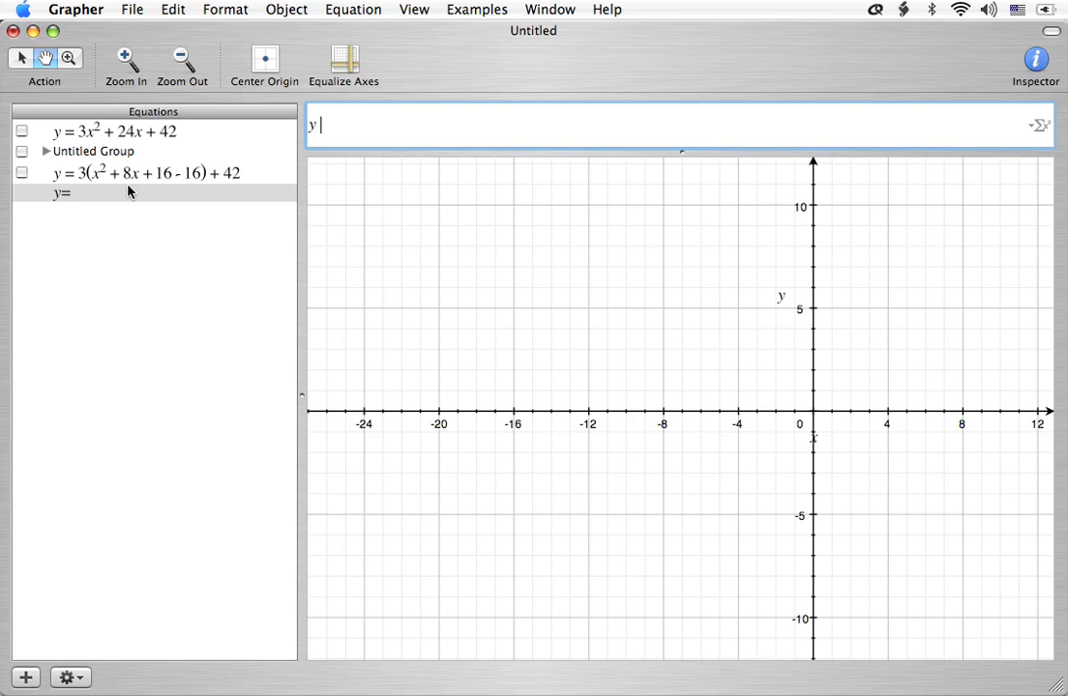
type("3(")
type("x^2")
key("Right")
type("+ 8x + 1")
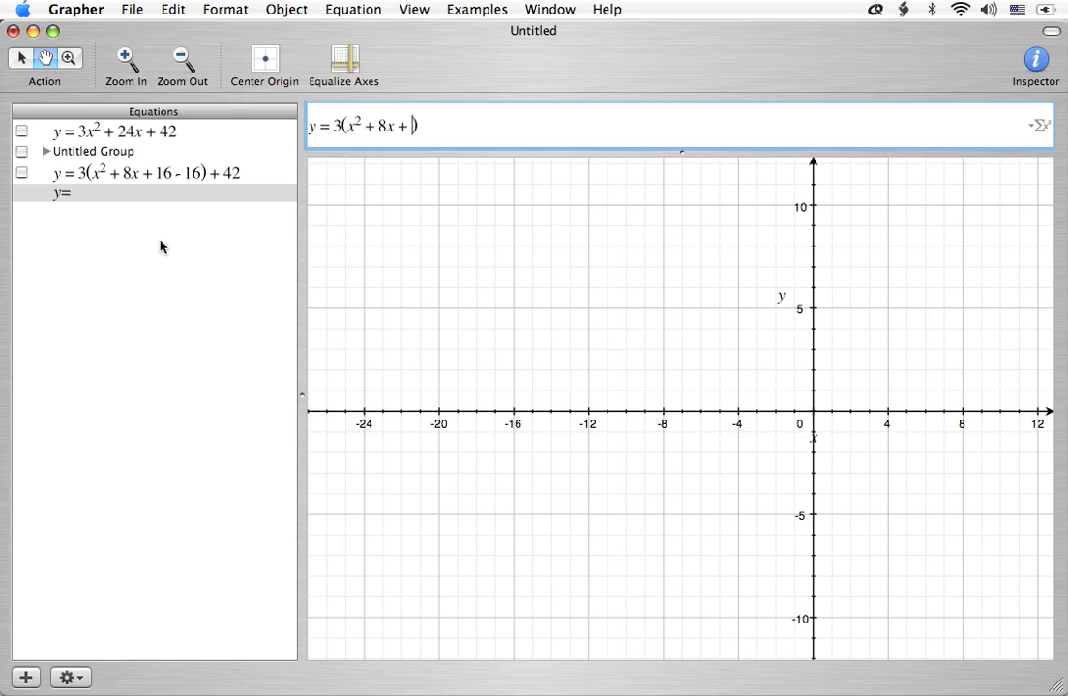
type("6")
type("- 48 + 42")
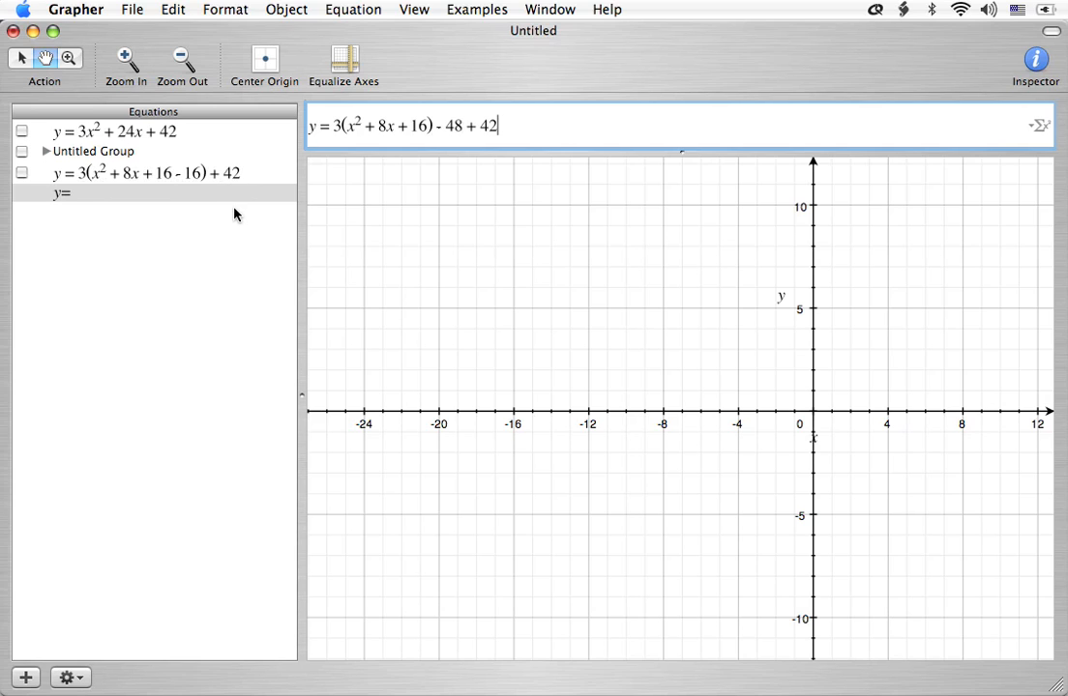
key("Return")
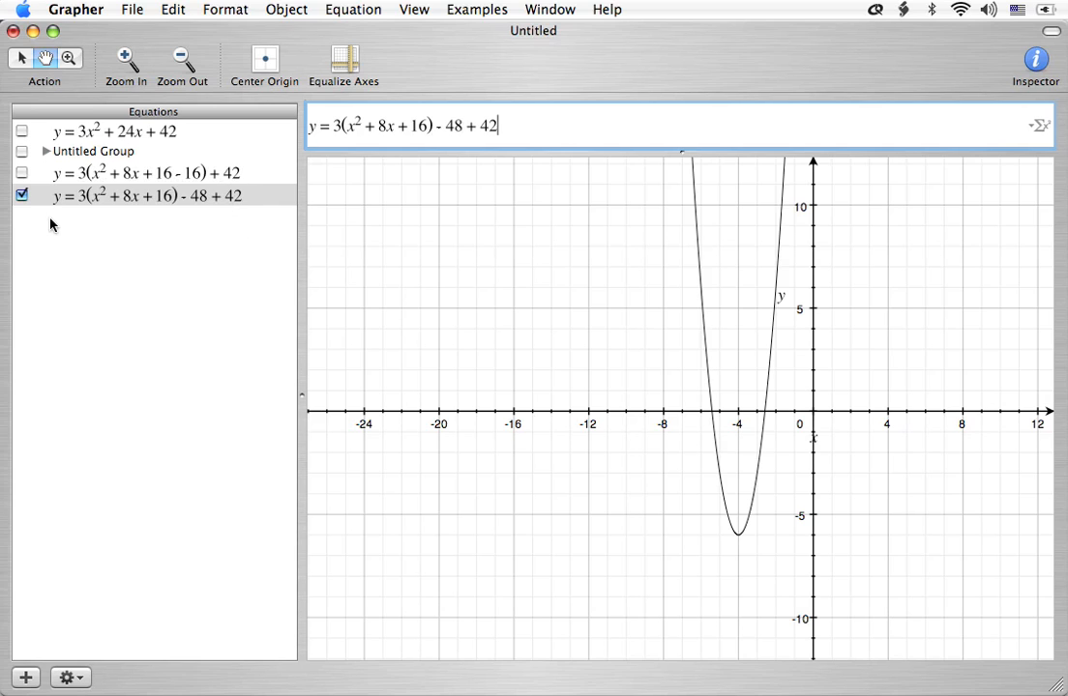
left_click(22, 195)
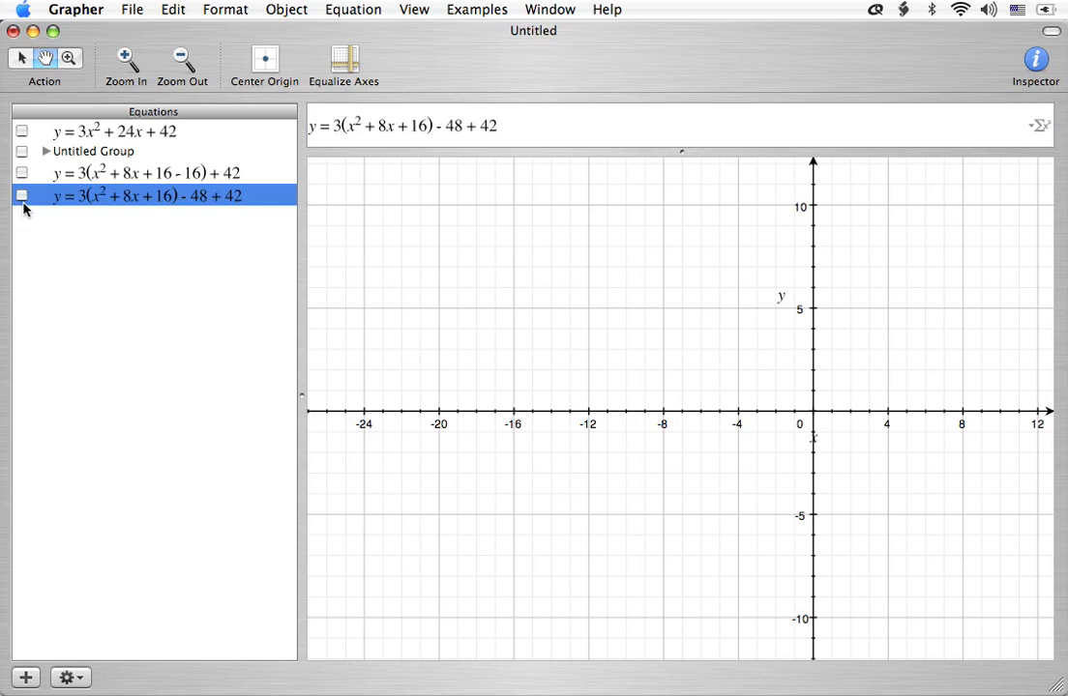
left_click(92, 258)
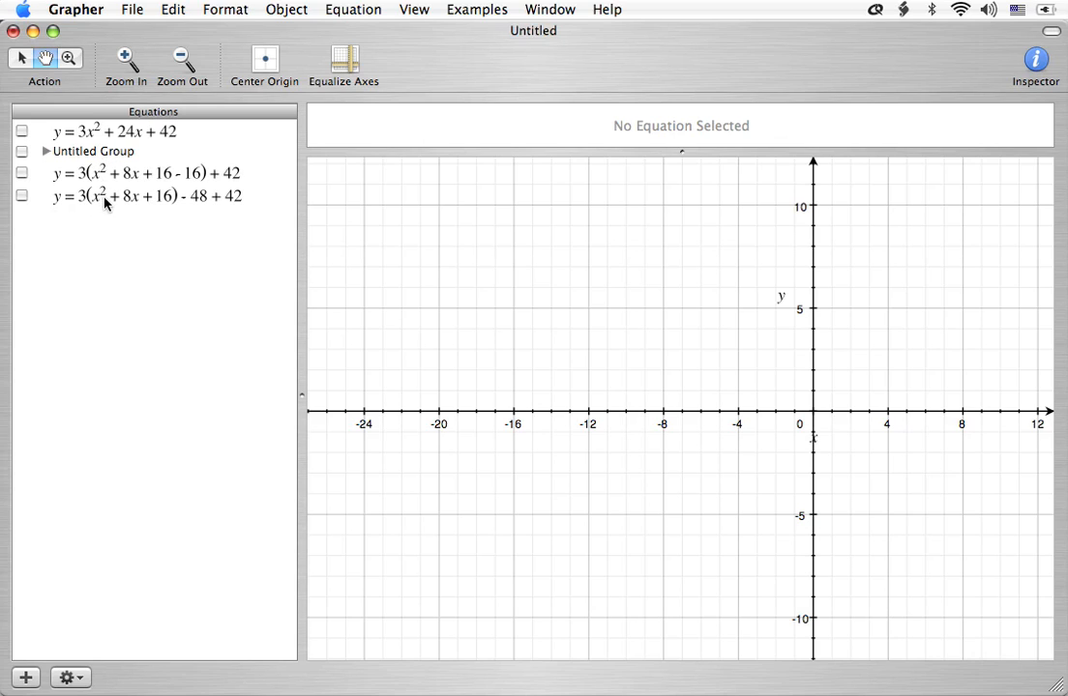
Add the vertex-form equation y = 3(x + 4)² - 6, plot it, and hide its curve.
key("super+shift+n")
key("BackSpace")
type("=")
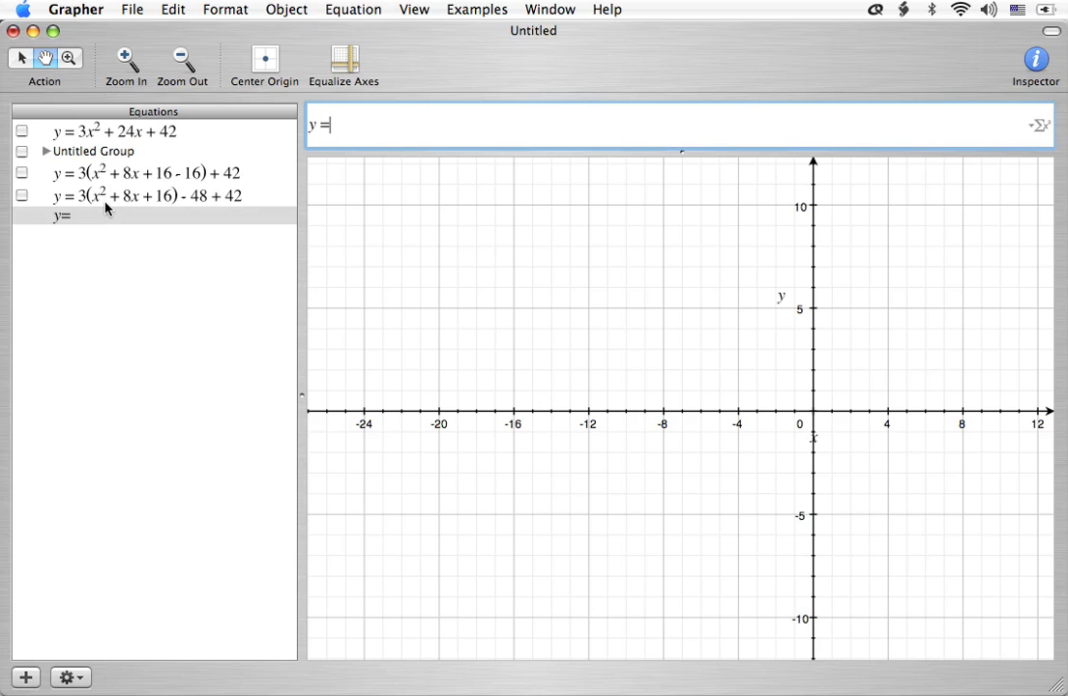
type(" 3")
type("(x +")
type("4")
key("Right")
type("^2")
key("Right")
type("- 6")
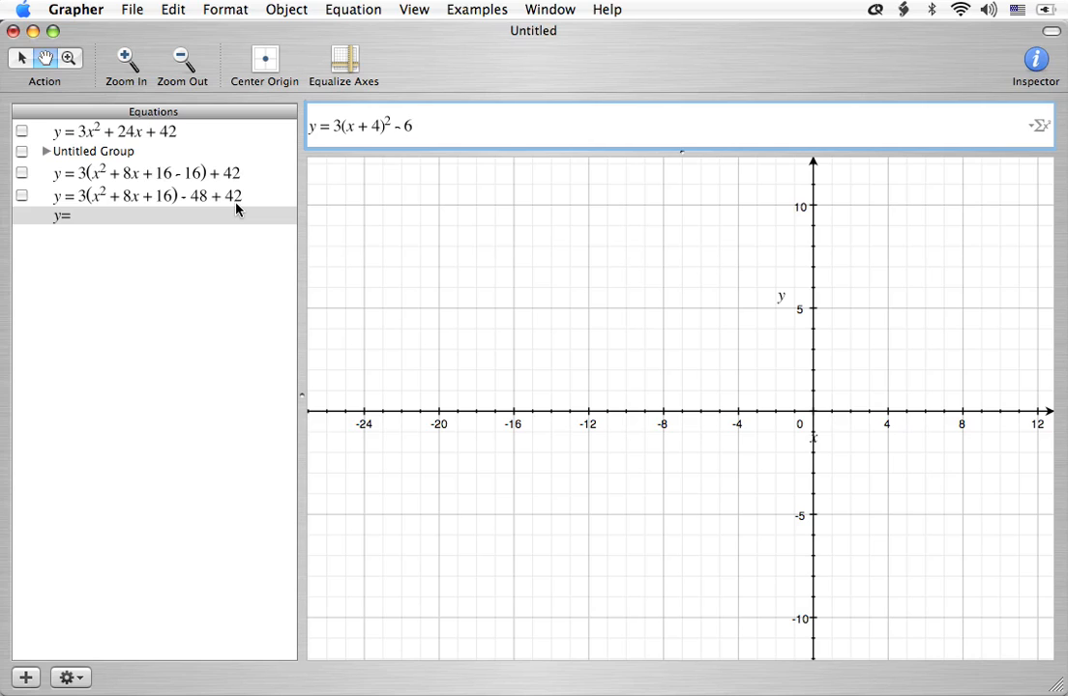
key("Return")
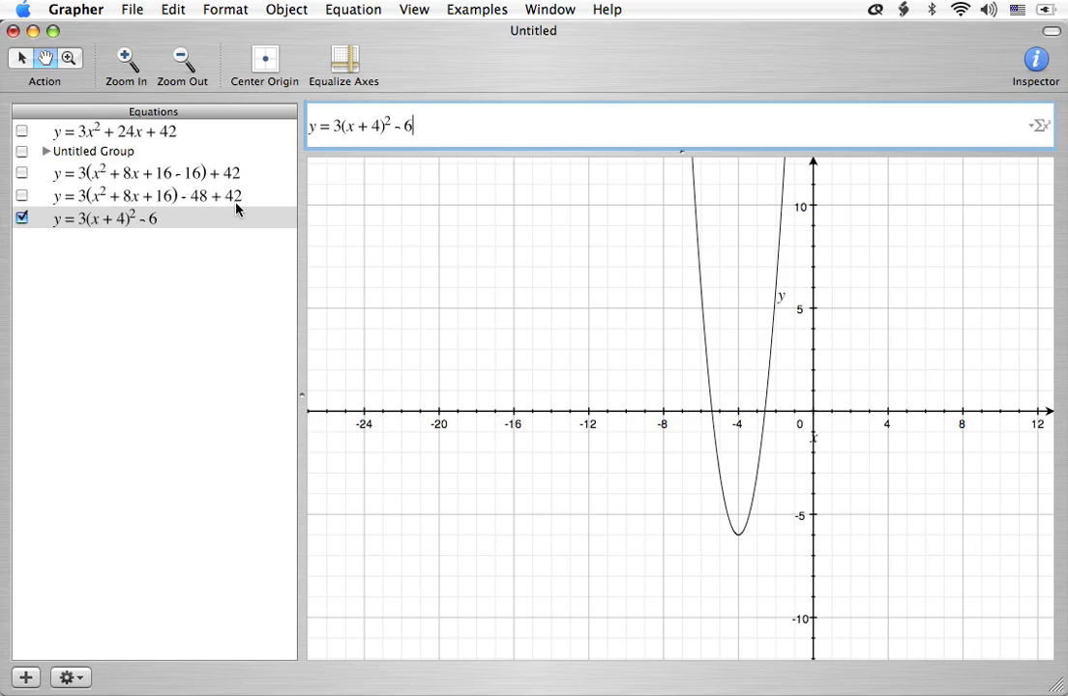
left_click(21, 218)
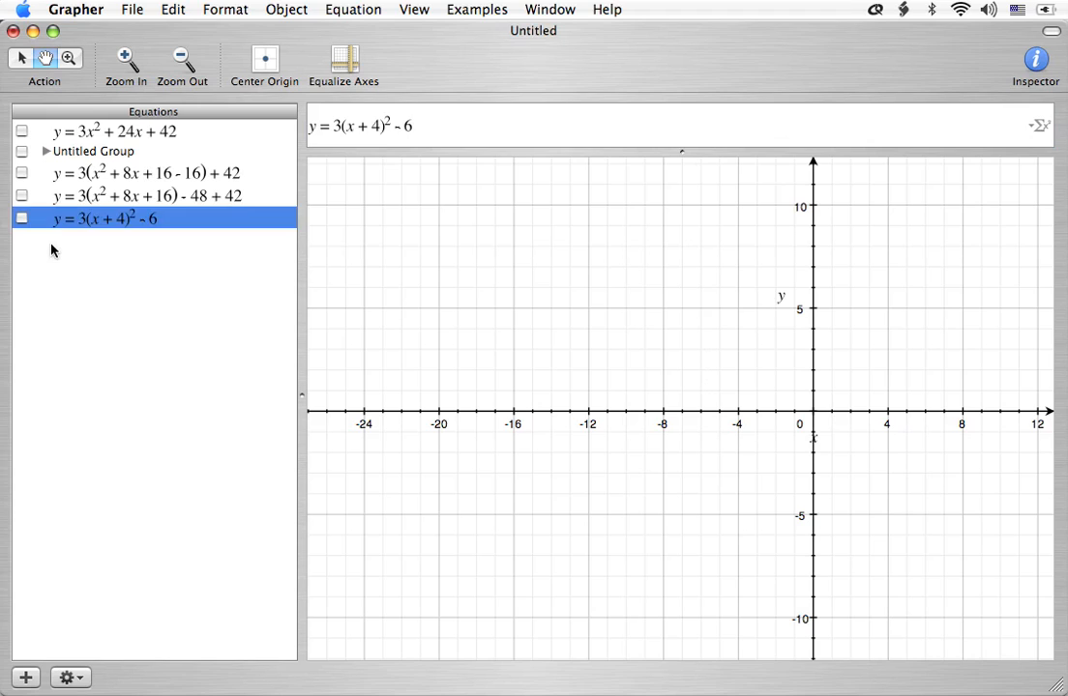
left_click(51, 251)
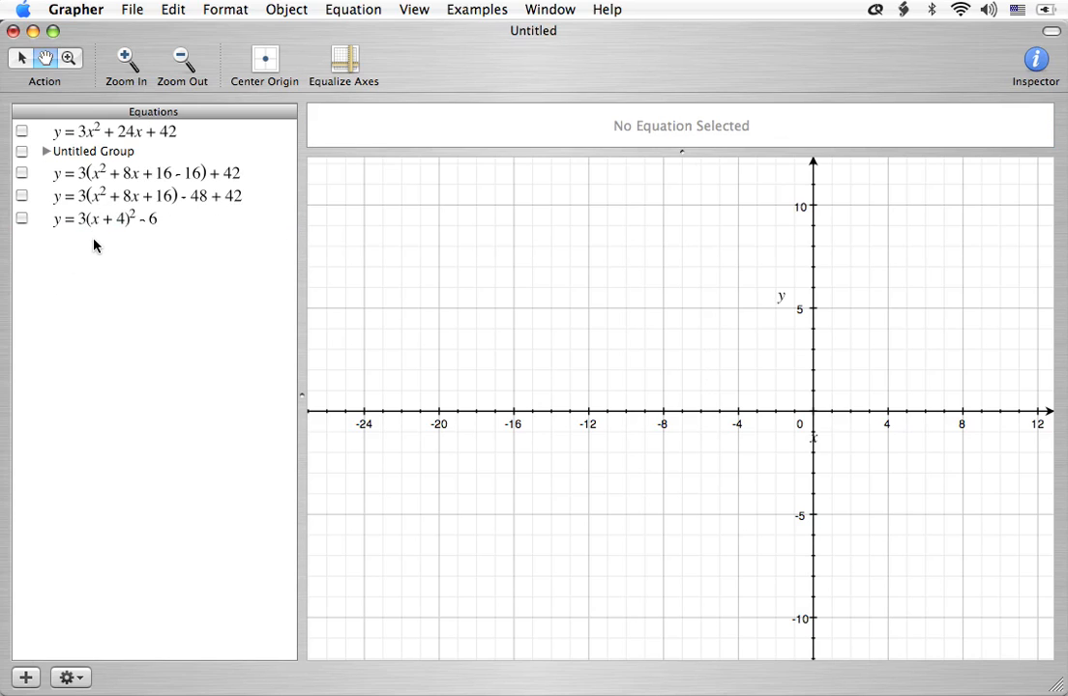
Add the general vertex form y = a(x - h)² + k as a text entry in the equation list, dismissing the syntax error.
key("super+Return")
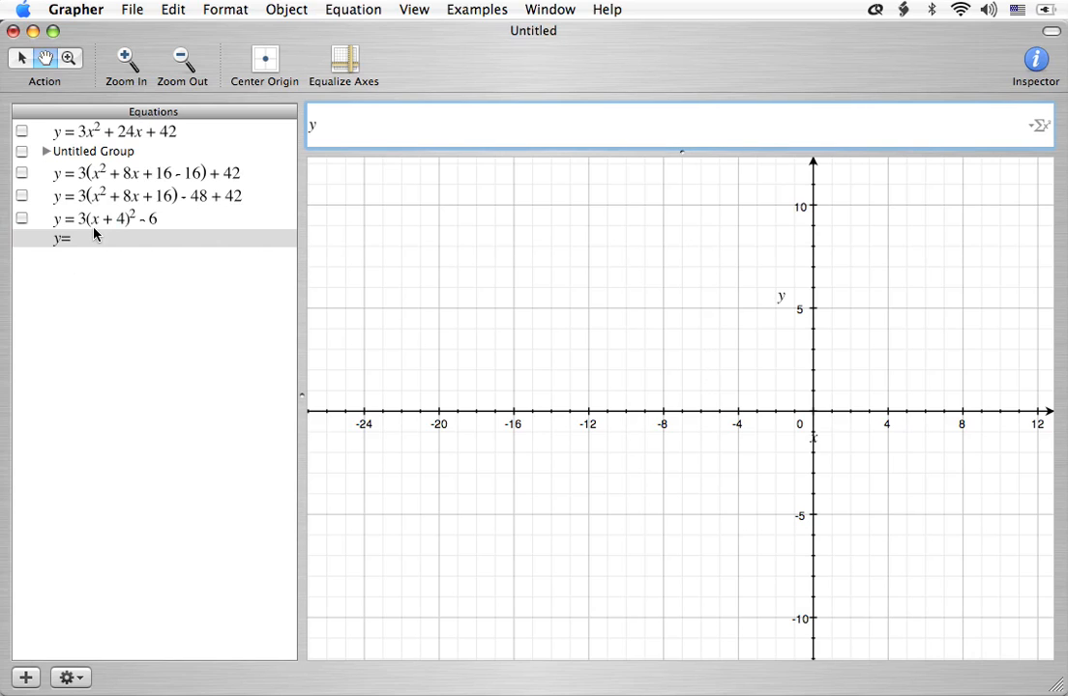
type("a(x - h")
key("Right")
type("^2")
key("Right")
type("+k")
key("Return")
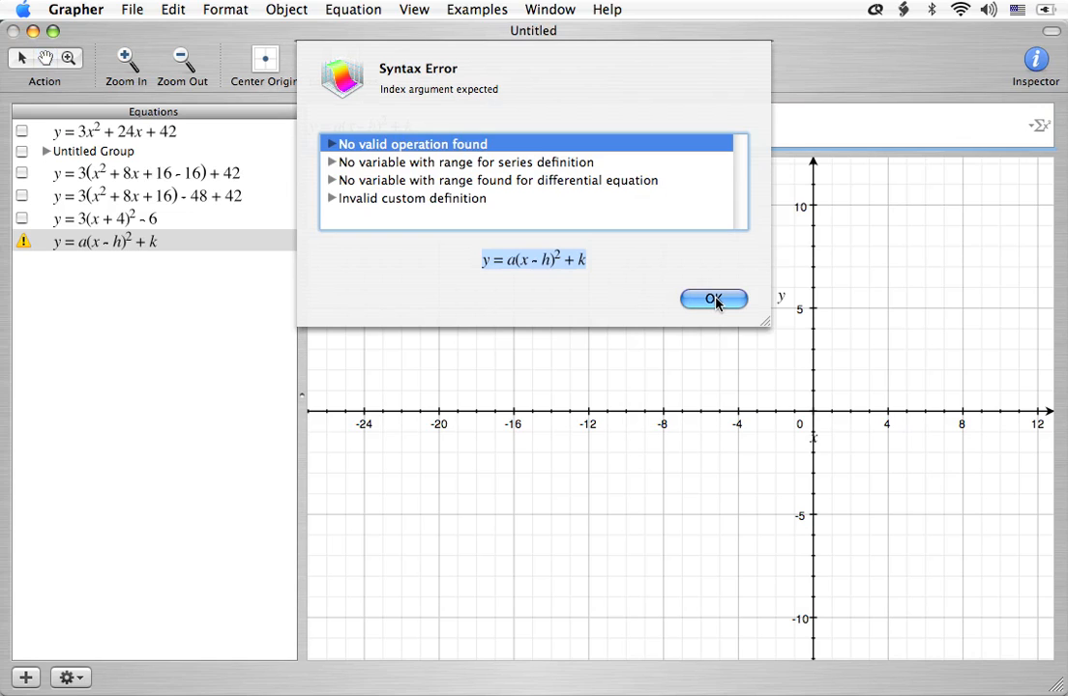
left_click(714, 300)
left_click(99, 297)
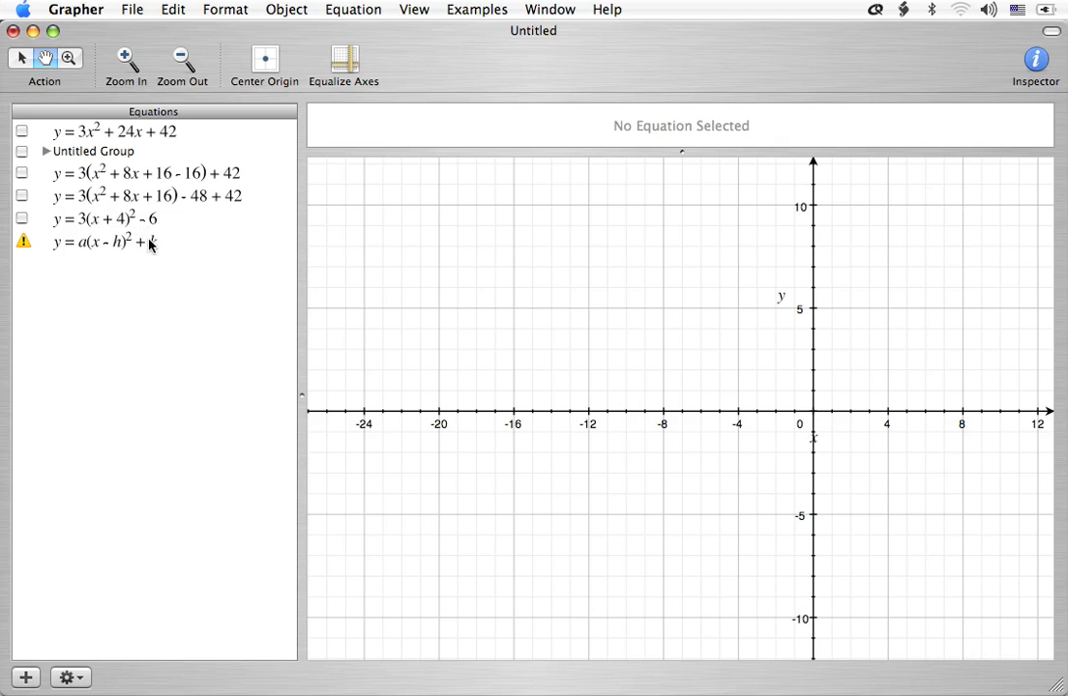
Add a Cartesian Curve equation from the parametric templates and remove its t=0…10 range.
left_click(344, 10)
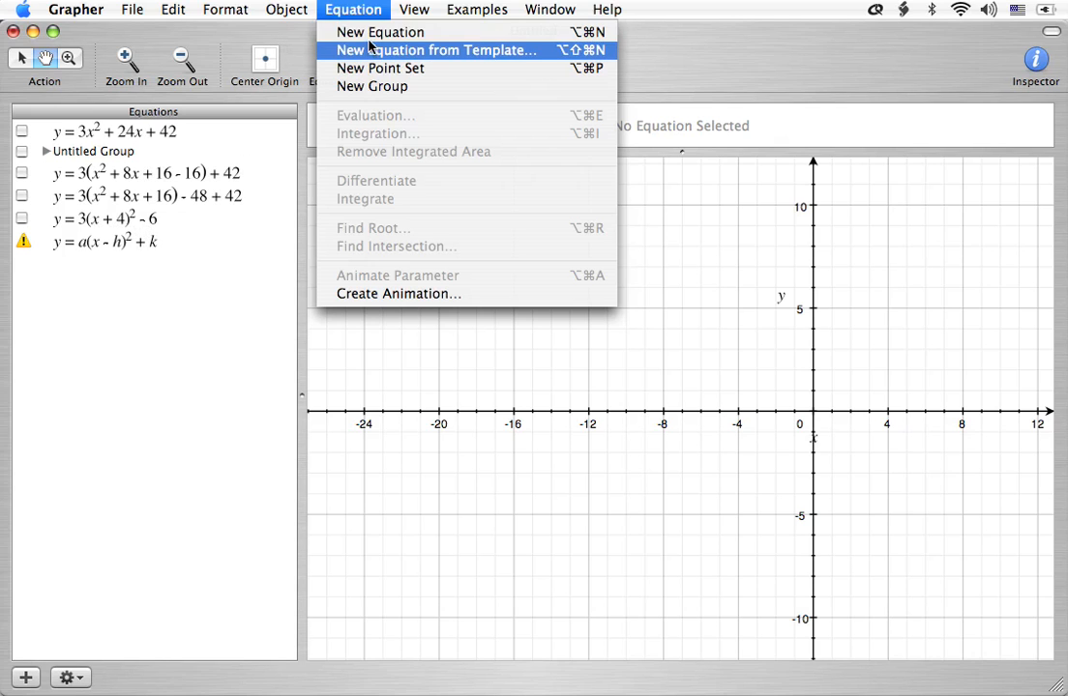
left_click(370, 46)
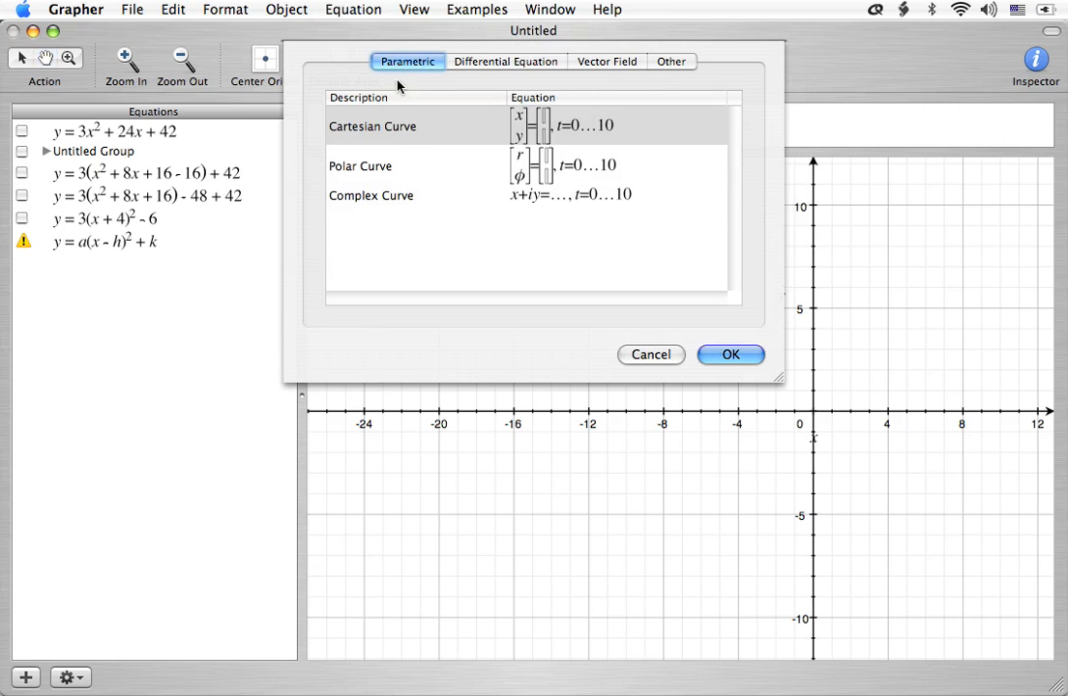
left_click(731, 354)
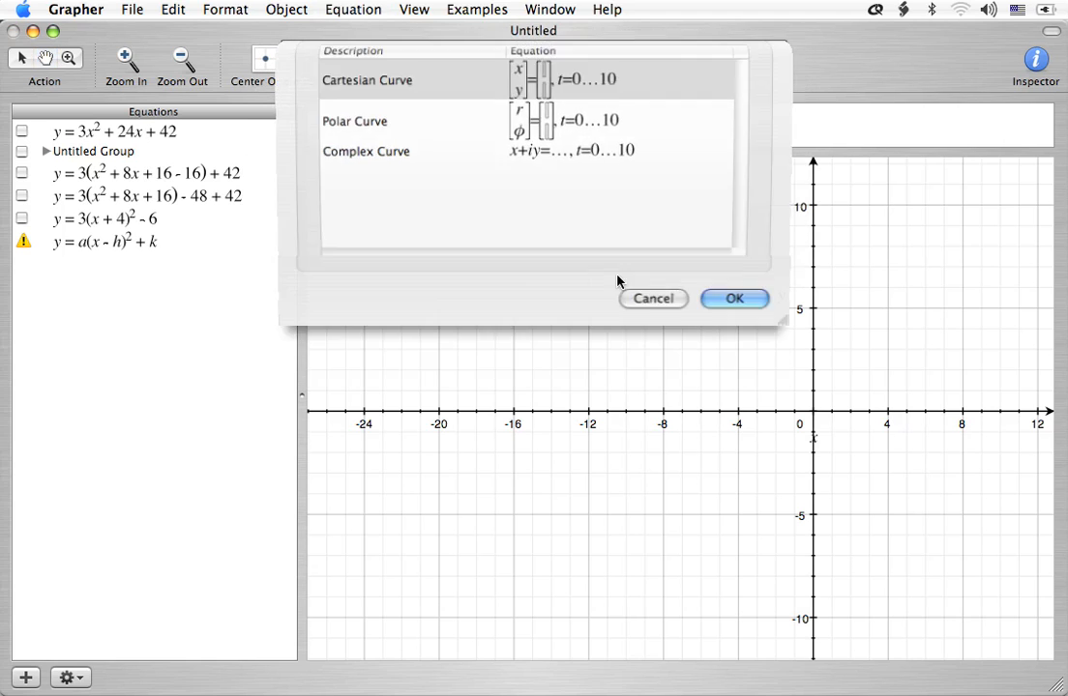
left_click(467, 123)
key("BackSpace")
key("BackSpace")
key("BackSpace")
key("BackSpace")
key("BackSpace")
key("BackSpace")
key("BackSpace")
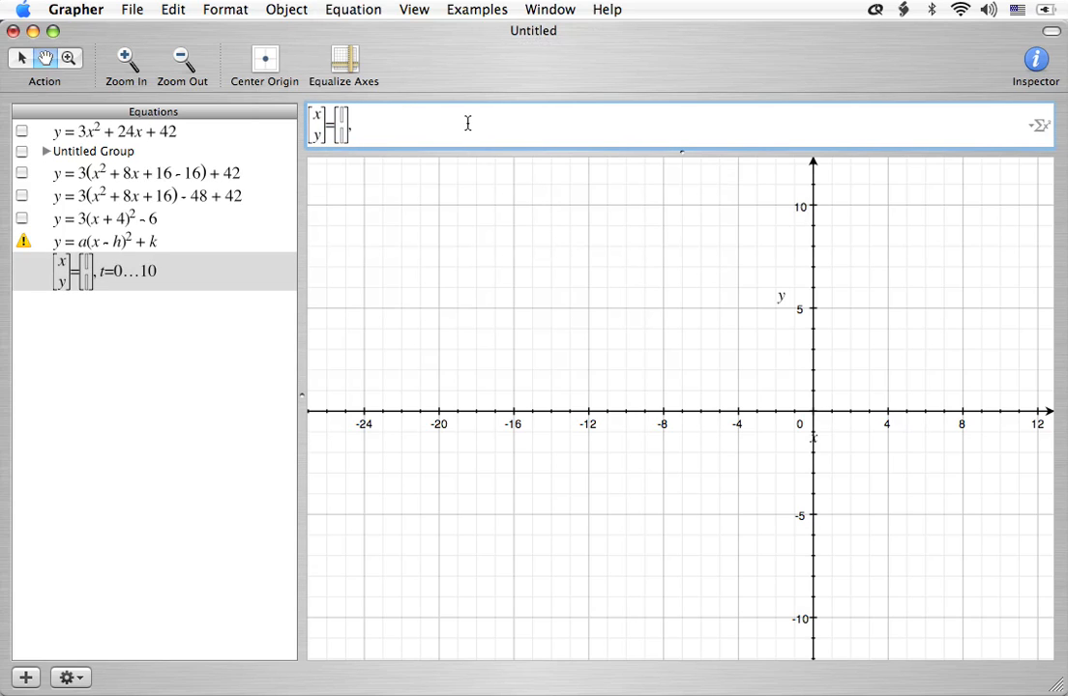
key("BackSpace")
Set the x and y coordinates in the vector equation to -4 and -6 and plot the point.
key("Left")
key("Left")
key("Left")
key("Right")
type("[")
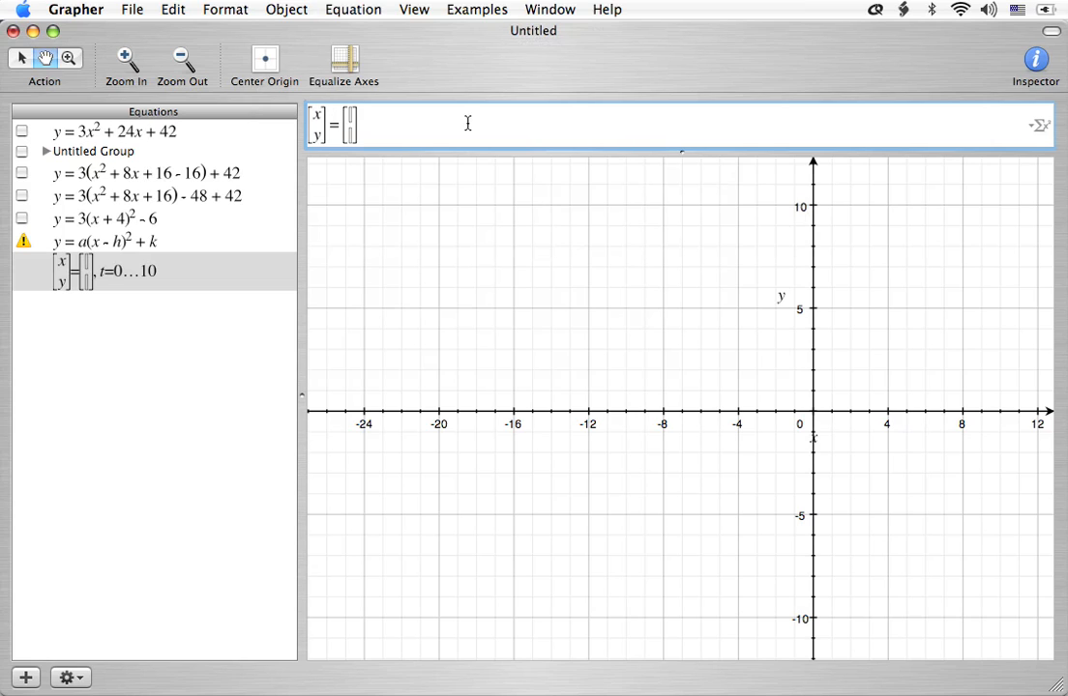
type("-4 -6")
key("Return")
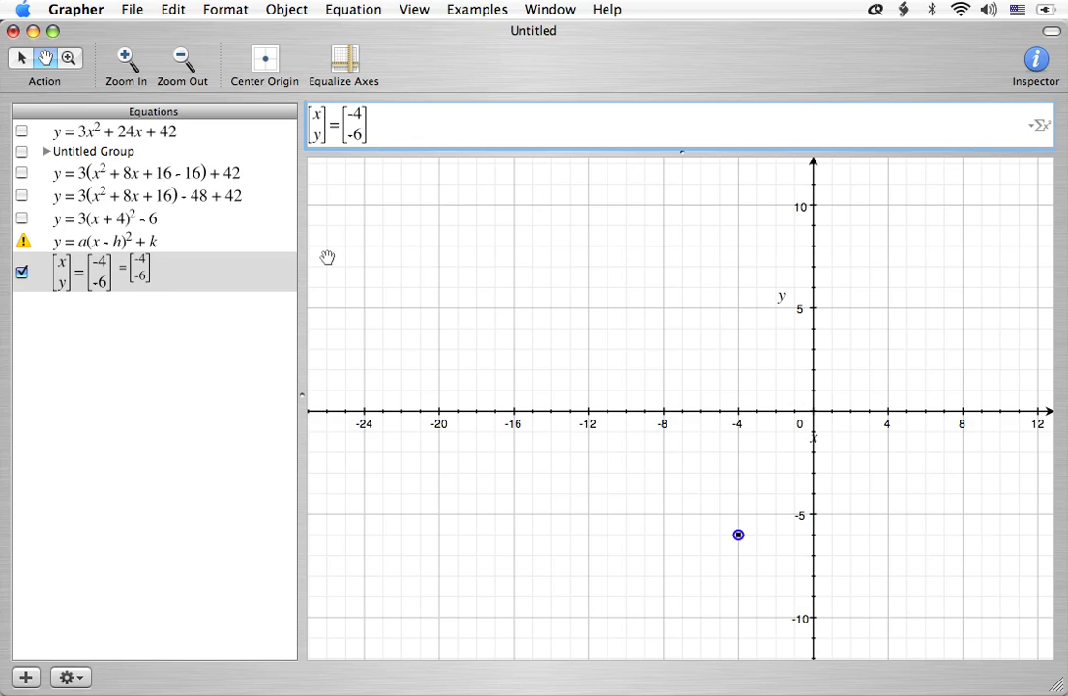
left_click(241, 307)
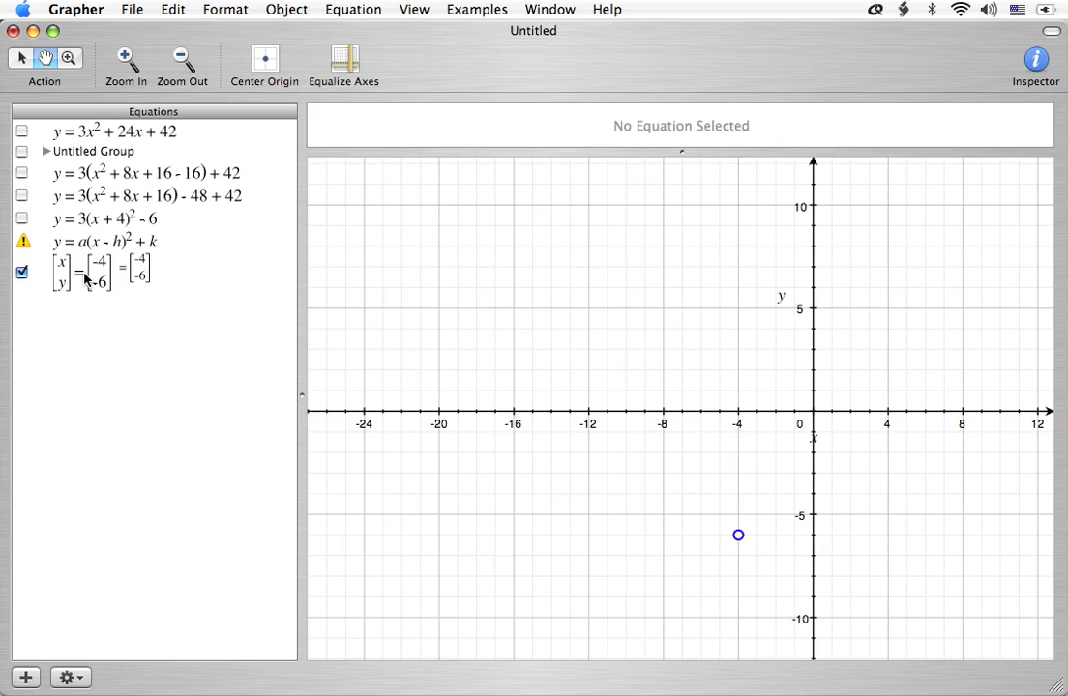
Add the note a = 1 --> 1, 3, 5, 7, ... to the equation list and dismiss the syntax error.
key("super+shift+n")
key("BackSpace")
key("BackSpace")
type("a =")
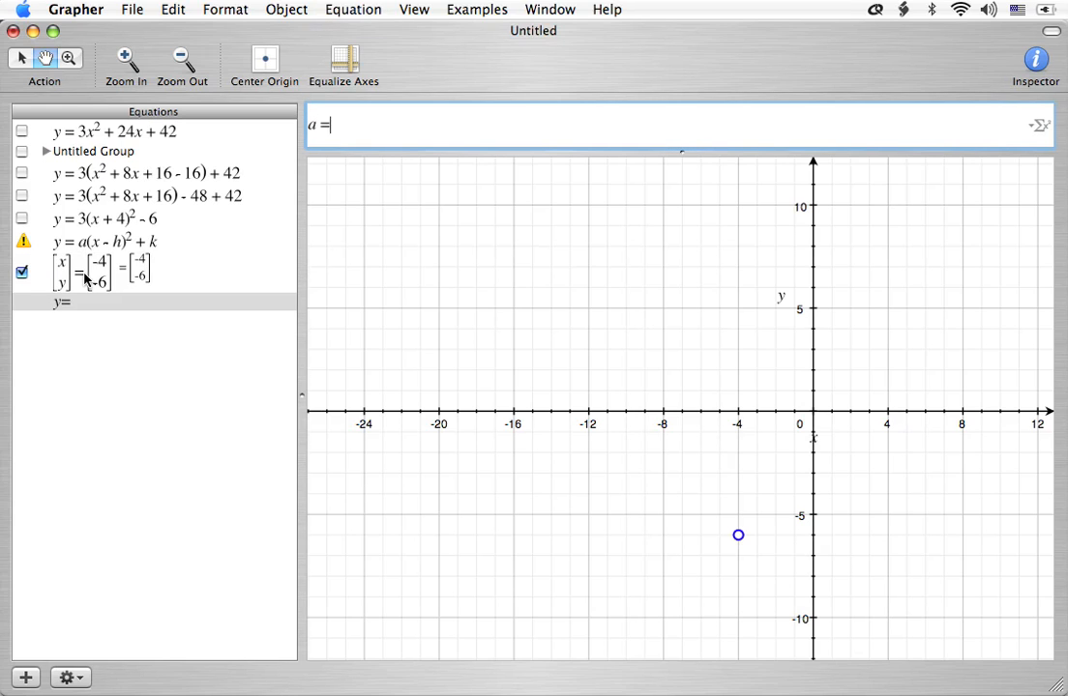
type(" 1 --> 1, 3, 5, 7, ...")
key("Return")
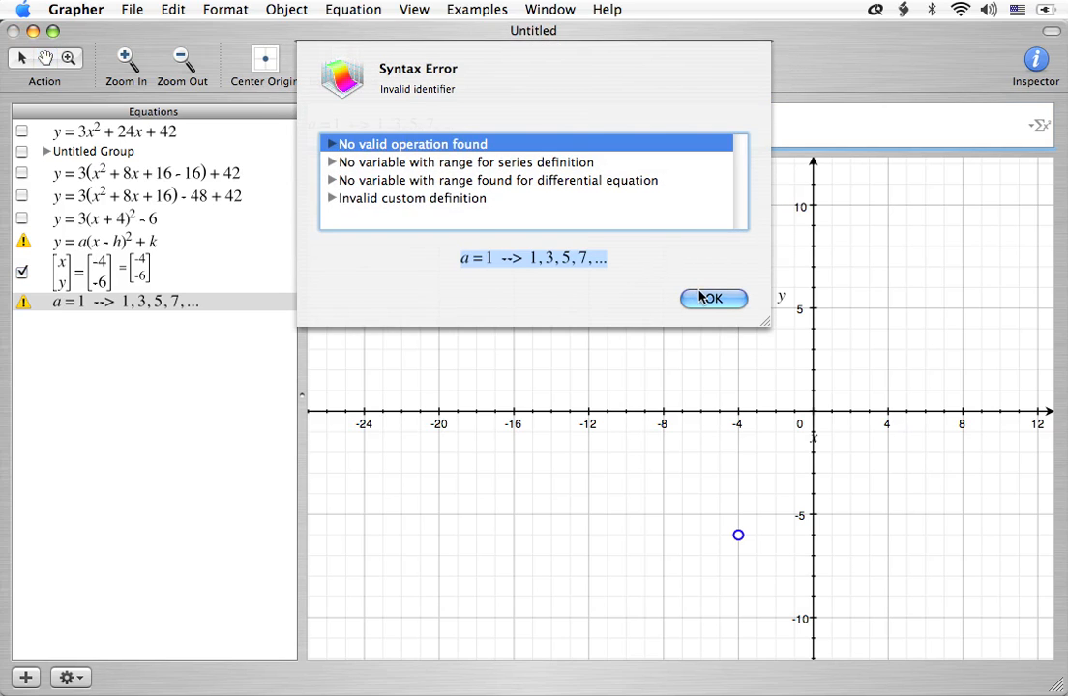
left_click(711, 298)
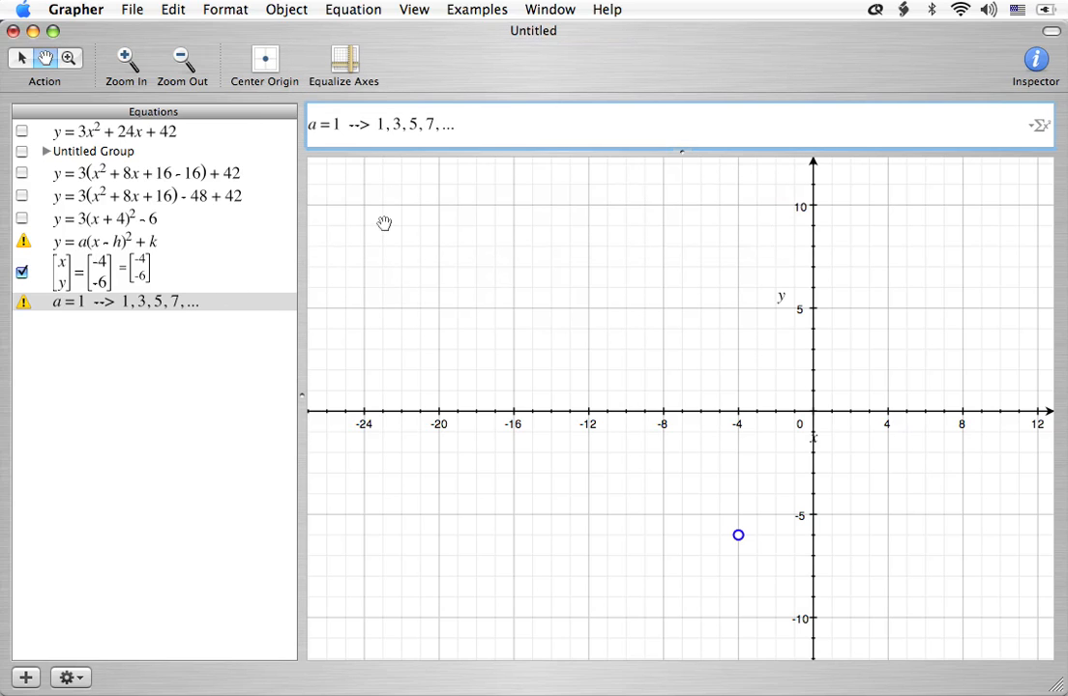
Add the note a = 3 ---> 3, 9, 15, 21, .... to the equation list.
key("alt+super+n")
key("BackSpace")
key("BackSpace")
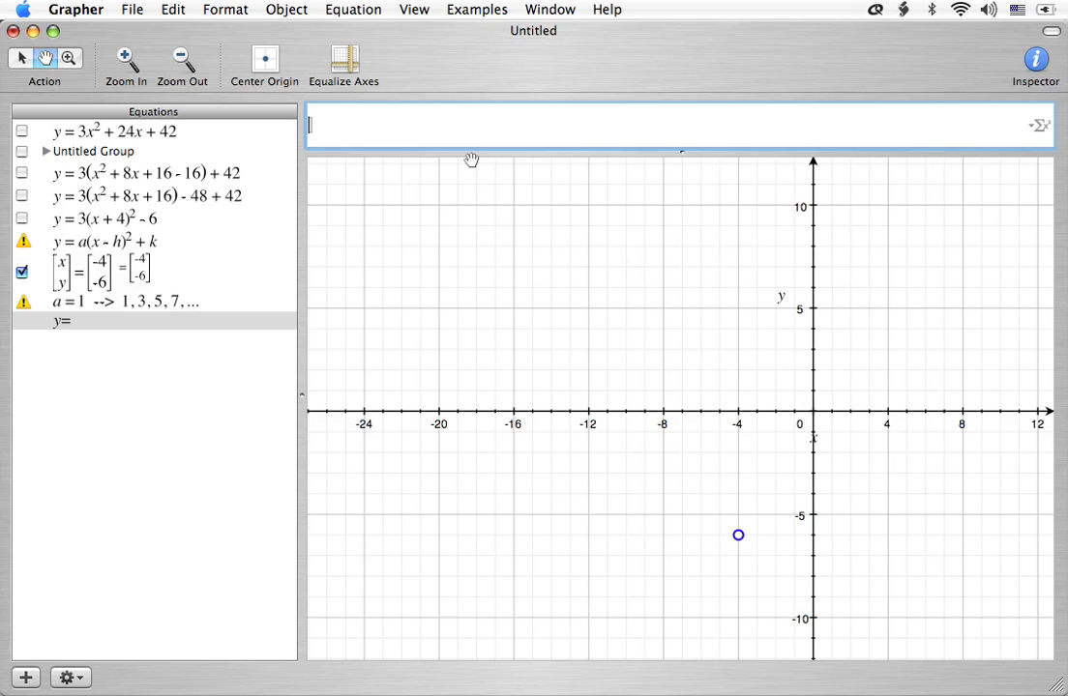
type("a = 3 --->")
type("3, 9, 15, ")
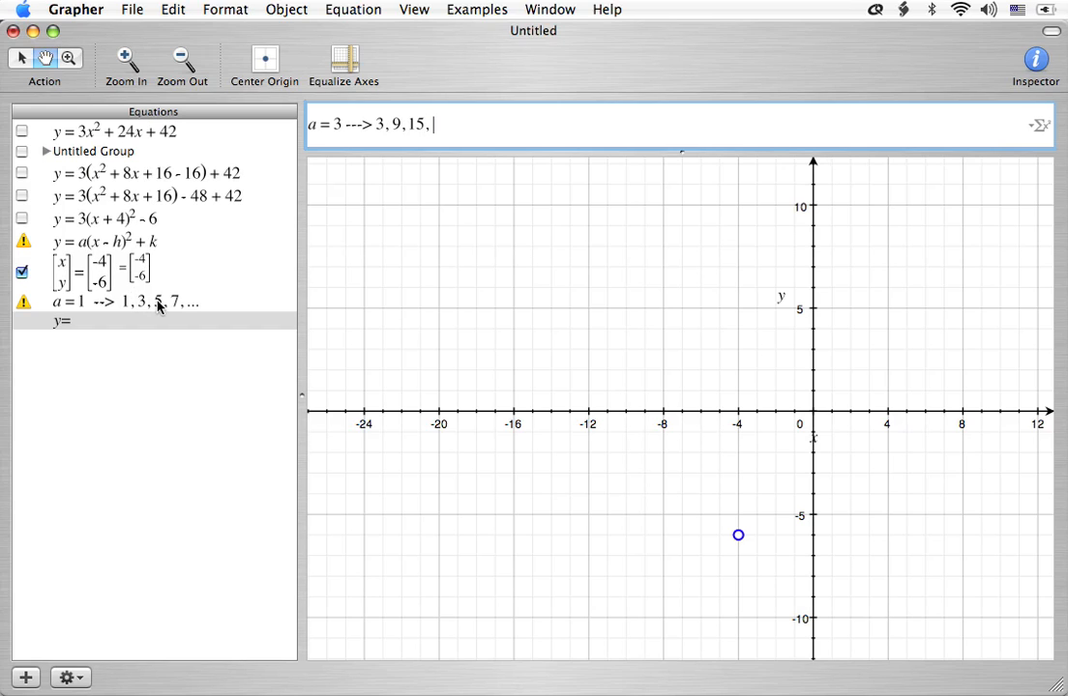
type("21, ....")
left_click(169, 363)
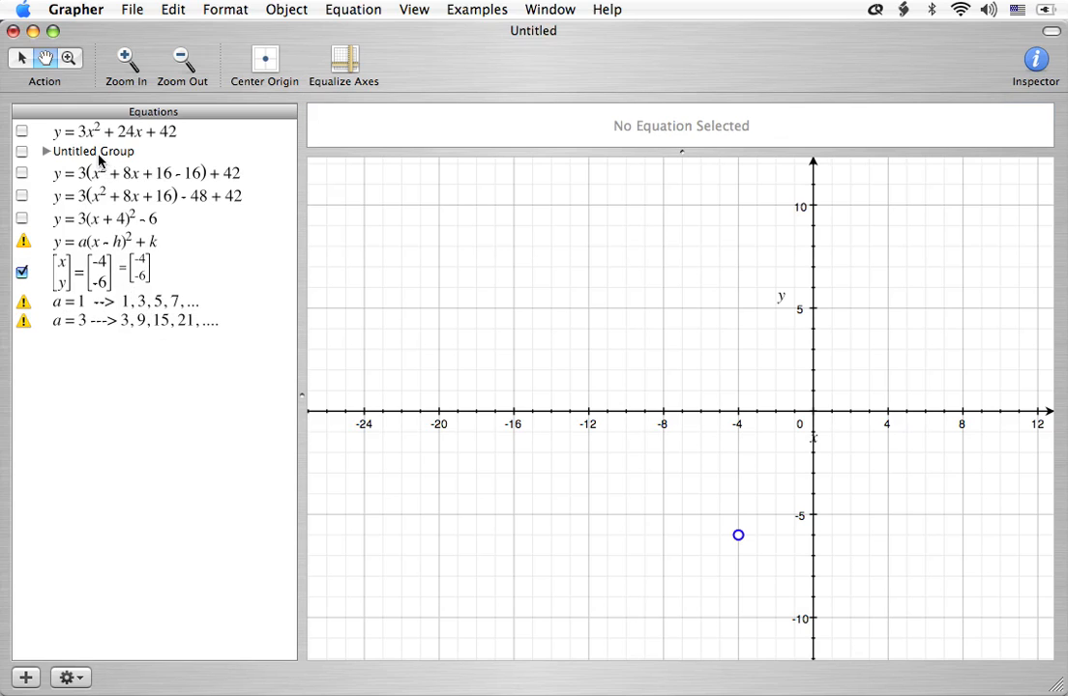
Move Untitled Group to the end of the equation list and expand it.
left_click_drag(87, 147, 81, 347)
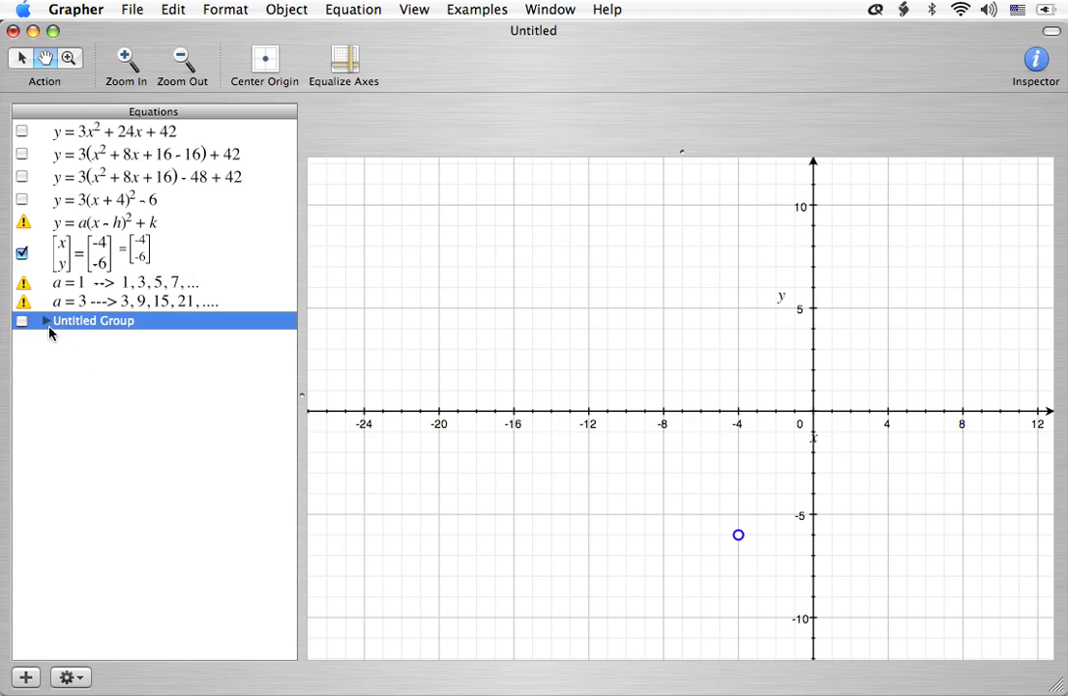
left_click(46, 321)
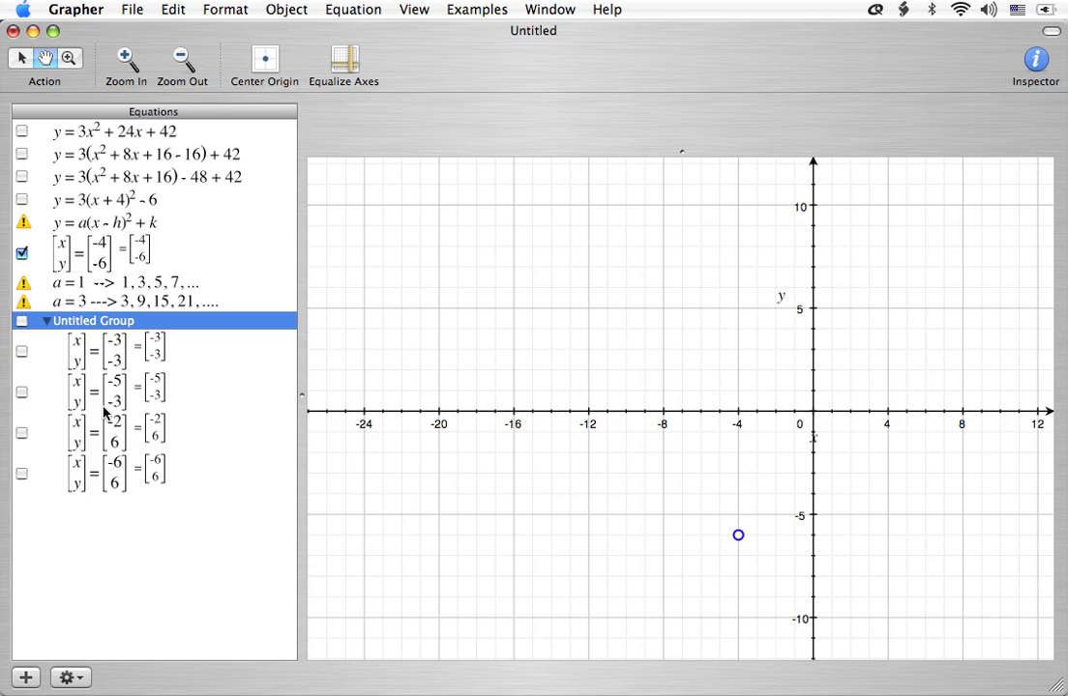
Show the group's points (-3, -3), (-5, -3), (-2, 6) and (-6, 6) on the graph, plus the curve y = 3(x + 4)² - 6.
left_click(21, 351)
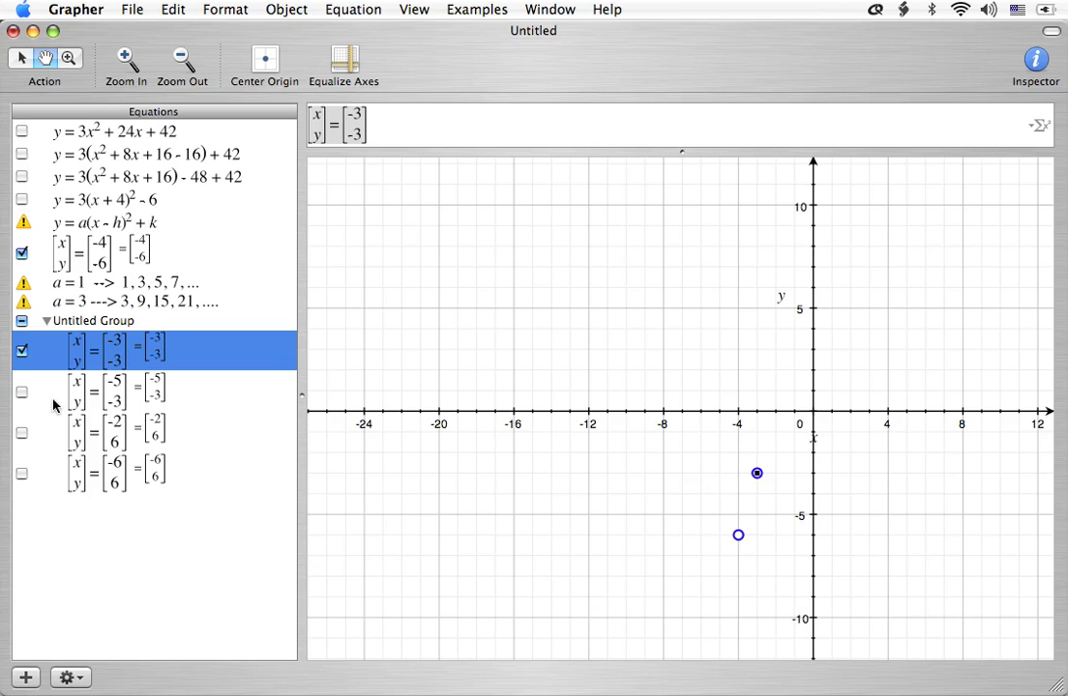
left_click(20, 391)
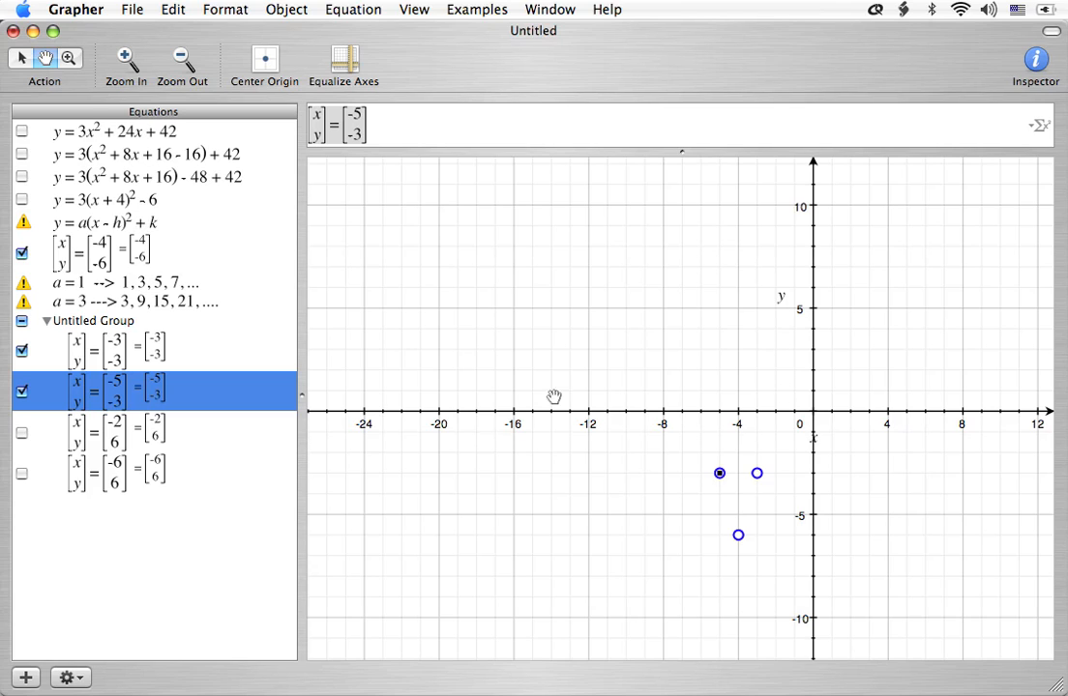
left_click(21, 433)
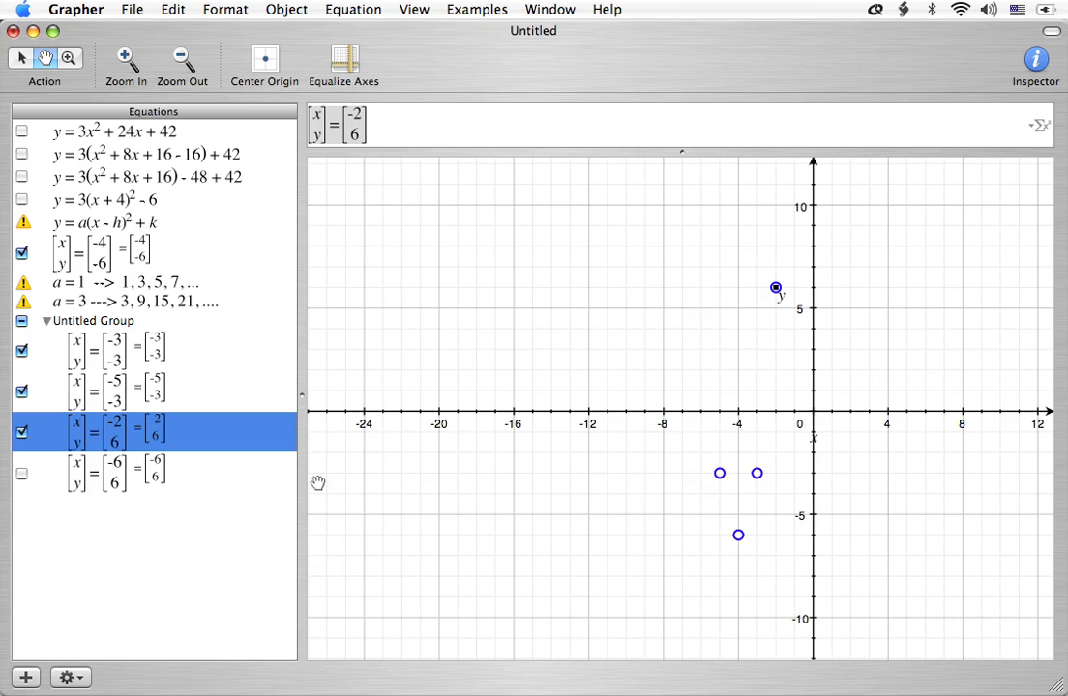
left_click(21, 474)
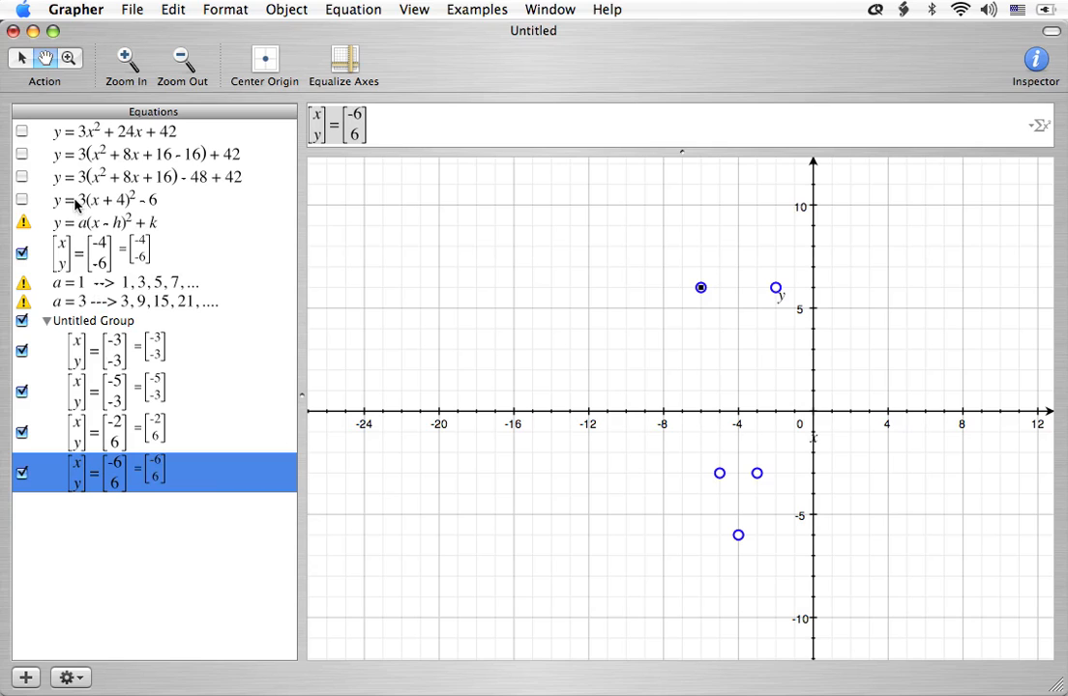
left_click(22, 200)
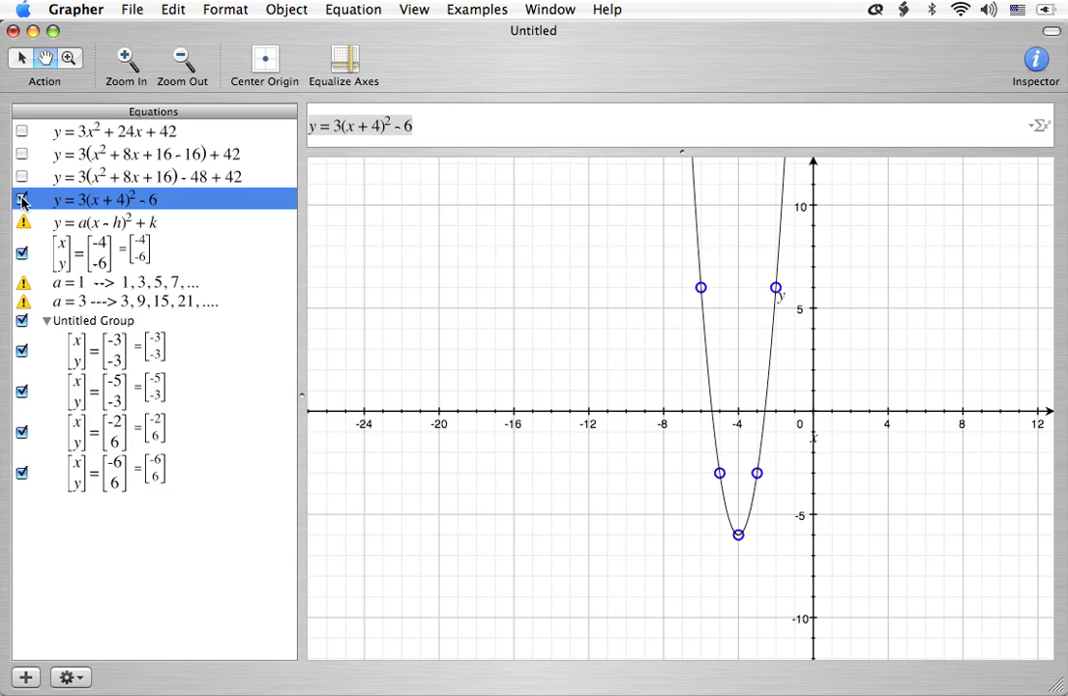